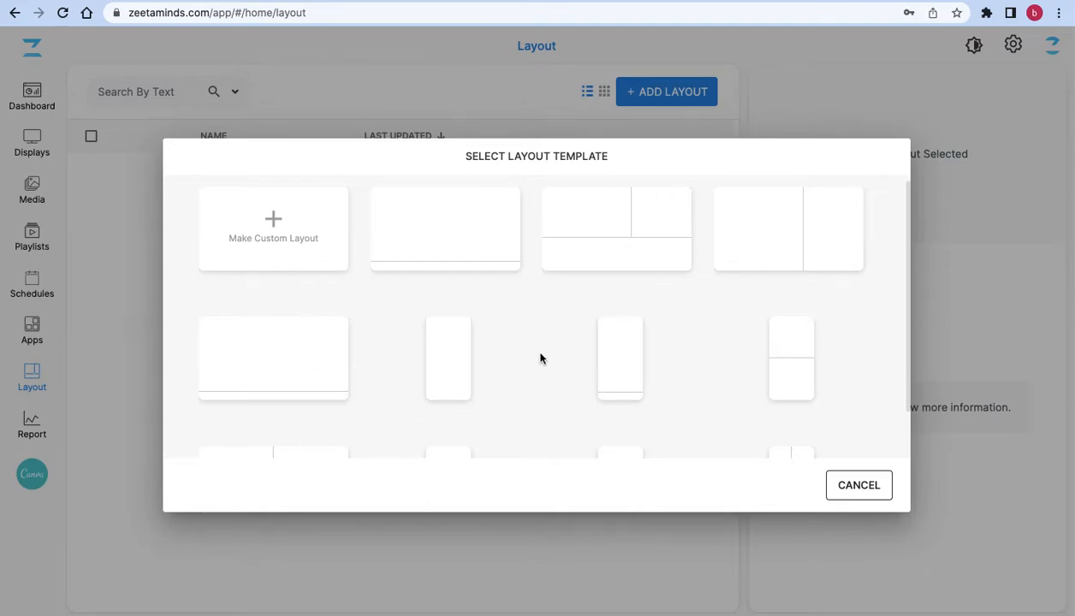
Step: Start a custom layout and set section 1's height to 980
{"action": "left_click", "coordinate": [267, 239]}
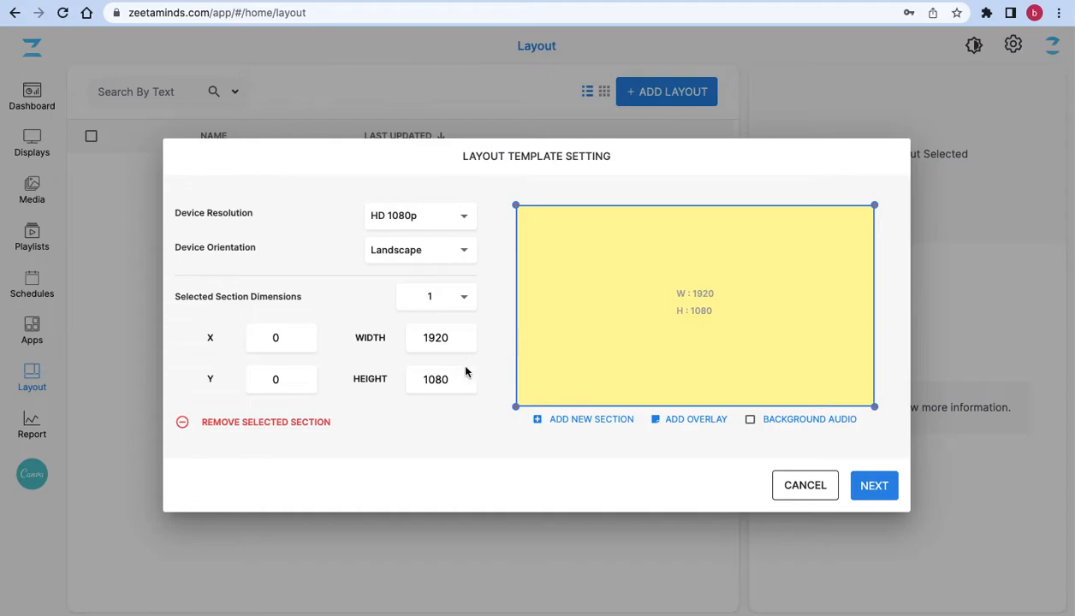
{"action": "double_click", "coordinate": [438, 380]}
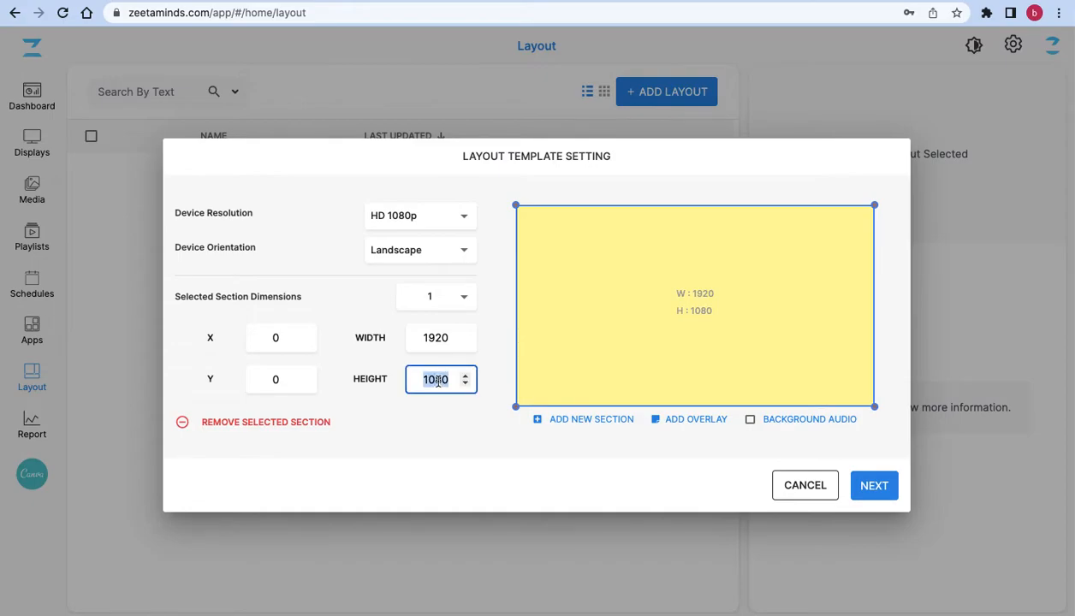
{"action": "type", "text": "980"}
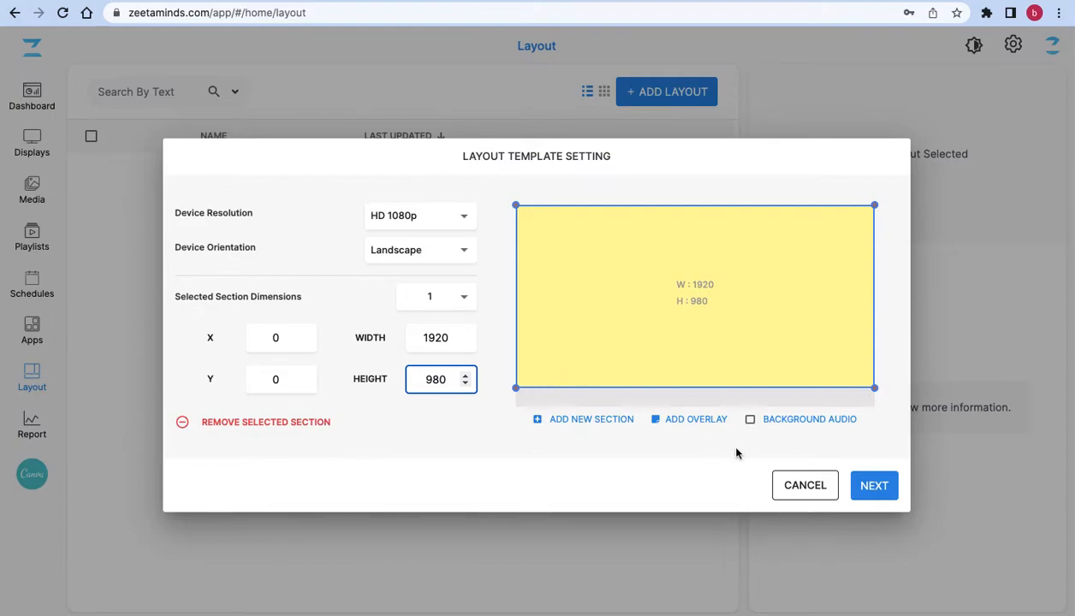
Step: Add a second section to the layout template with a width of 1920 and a height of 100
{"action": "left_click", "coordinate": [582, 421]}
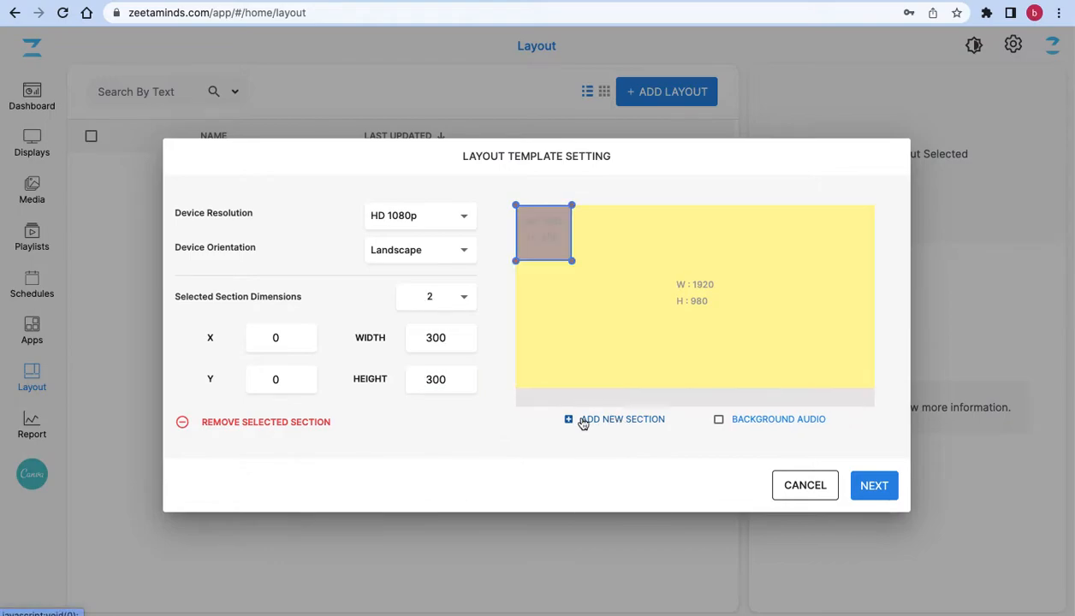
{"action": "double_click", "coordinate": [433, 339]}
{"action": "type", "text": "1920"}
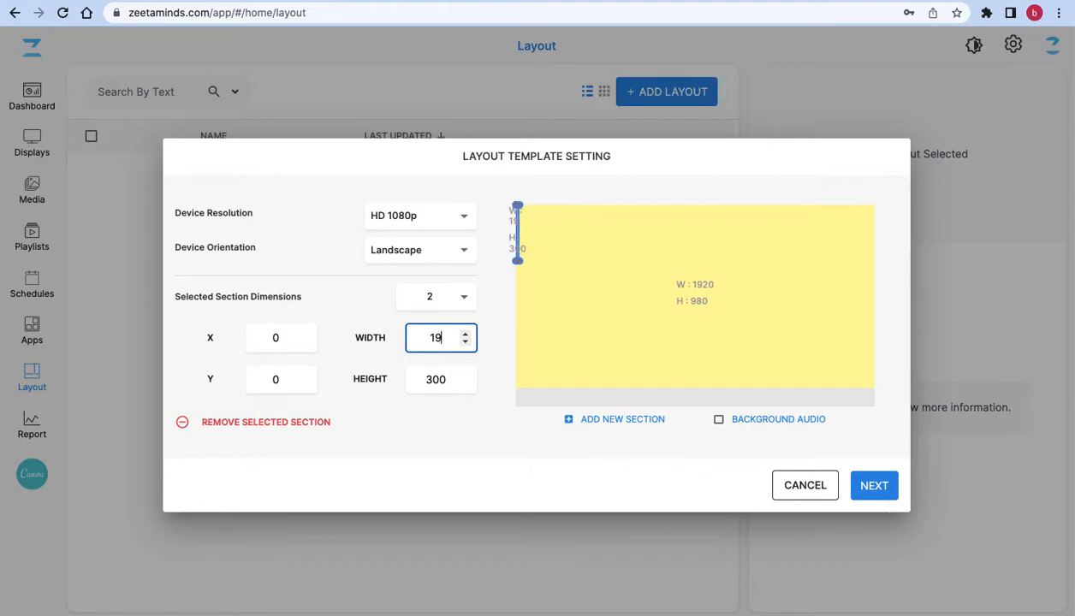
{"action": "double_click", "coordinate": [437, 379]}
{"action": "type", "text": "100"}
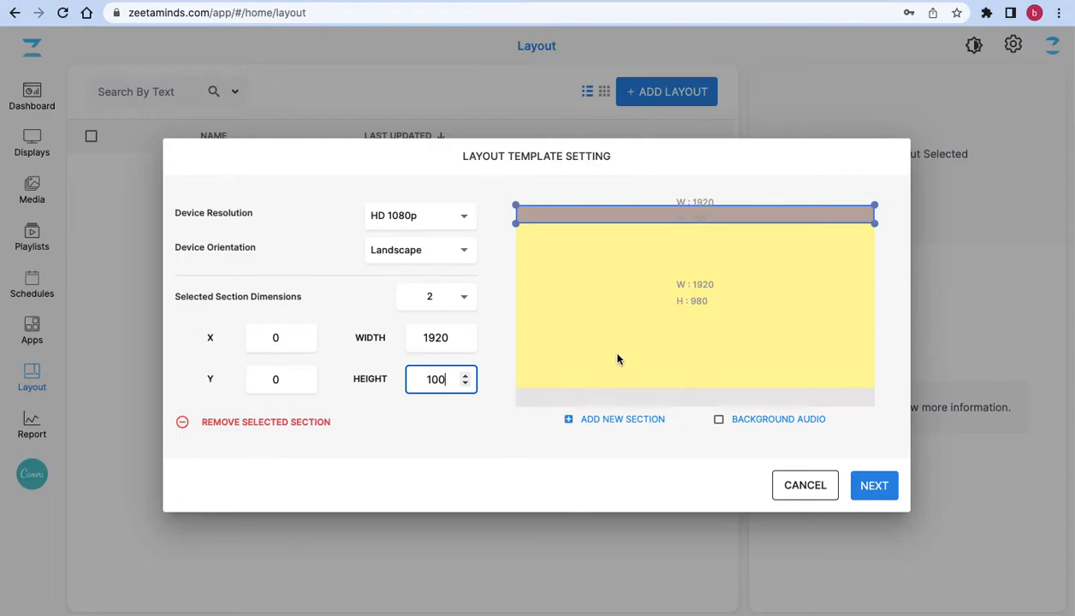
Step: Set section 2's Y position to 980 so it sits directly below section 1
{"action": "left_click", "coordinate": [283, 380]}
{"action": "key", "text": "BackSpace"}
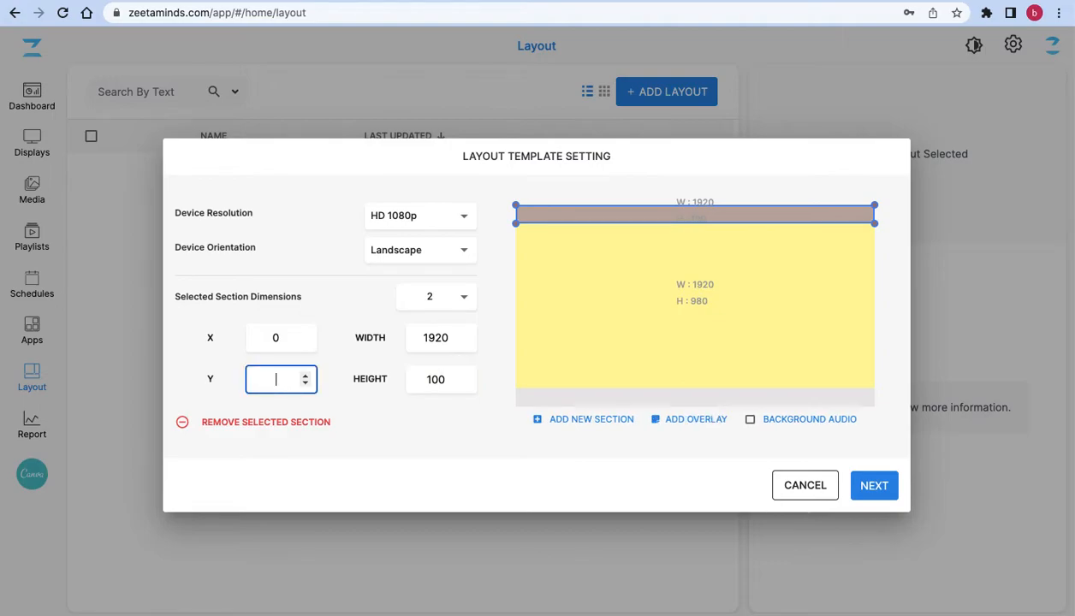
{"action": "type", "text": "980"}
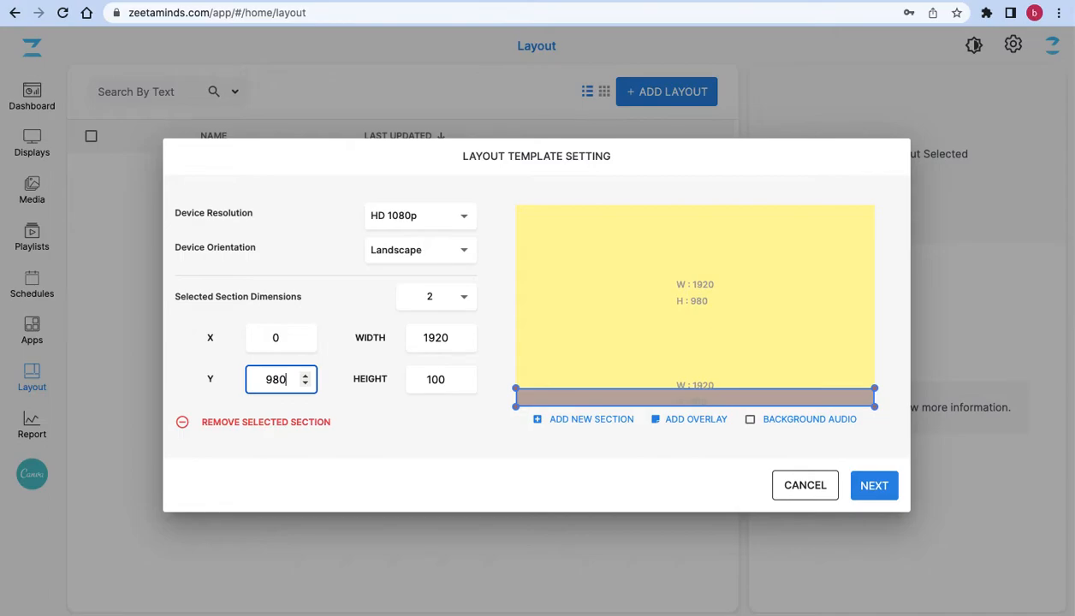
Step: Try a Y position of 200 for section 2, and set it back to 980
{"action": "key", "text": "BackSpace"}
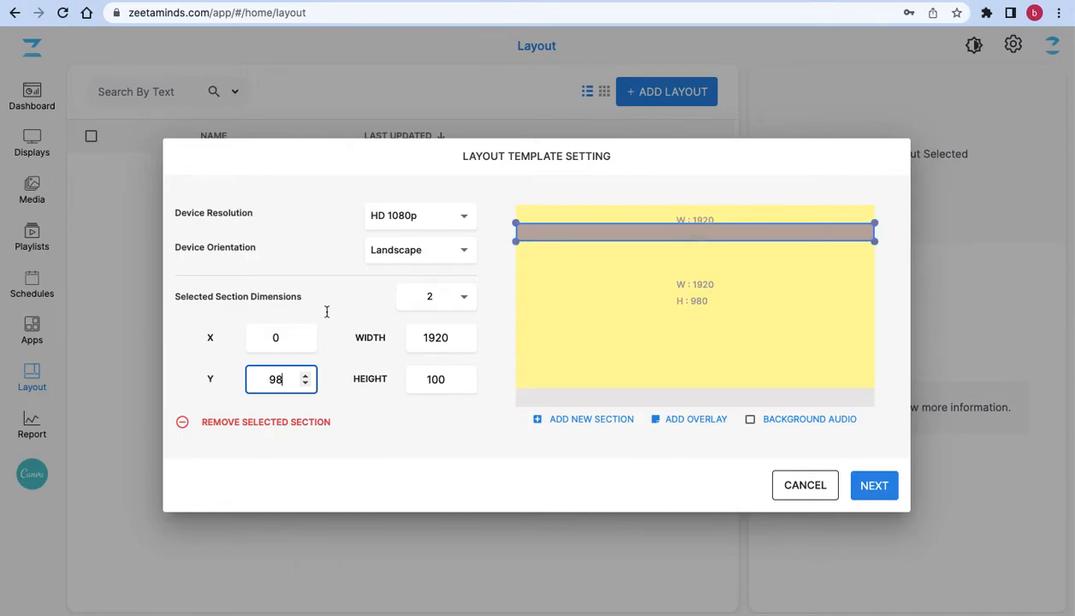
{"action": "key", "text": "BackSpace"}
{"action": "key", "text": "BackSpace"}
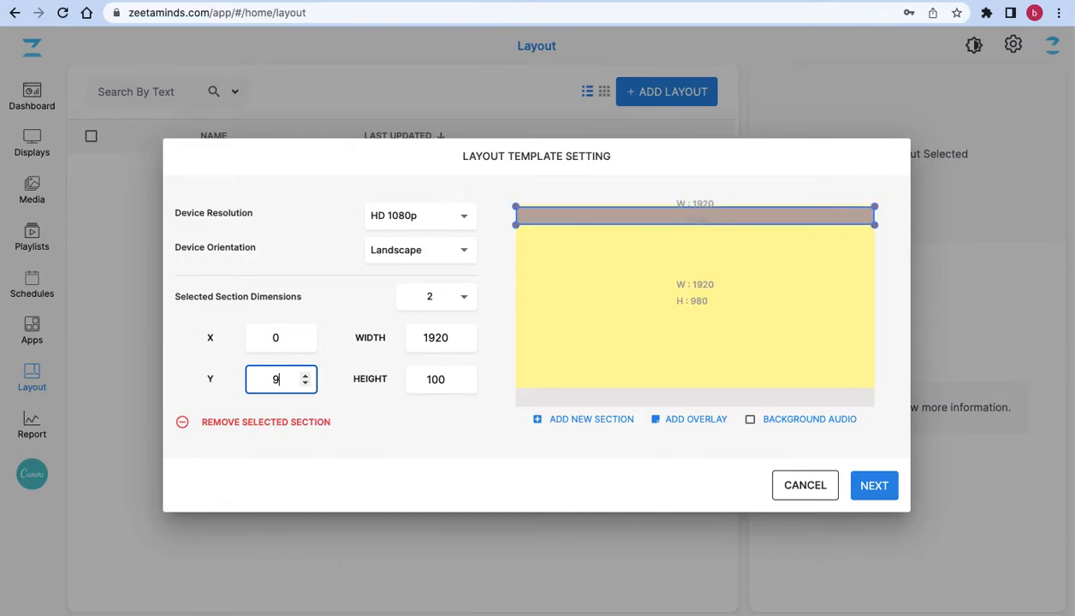
{"action": "type", "text": "200"}
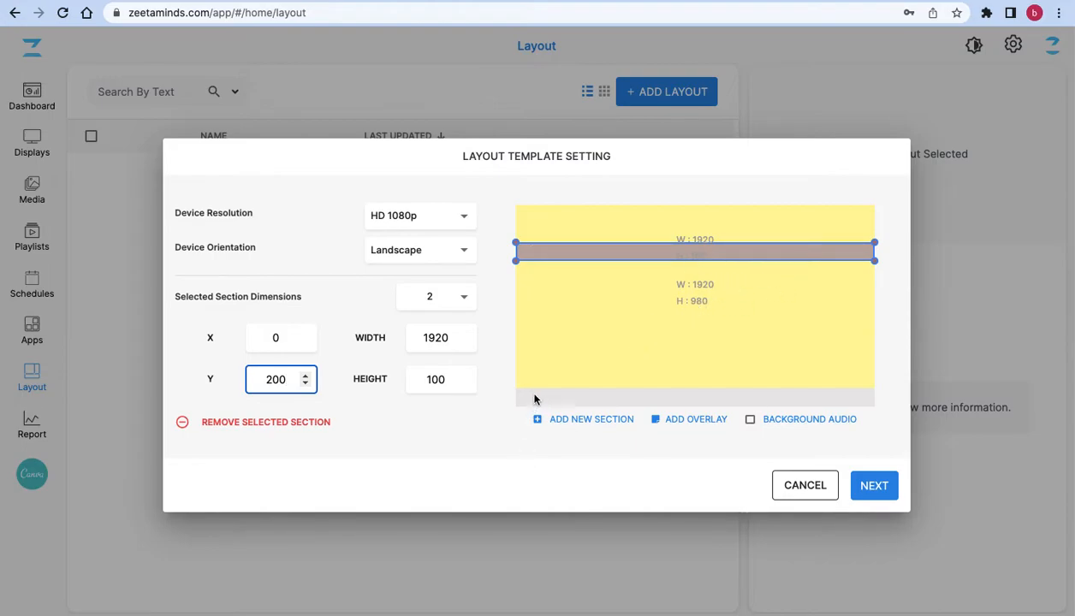
{"action": "double_click", "coordinate": [275, 379]}
{"action": "type", "text": "980"}
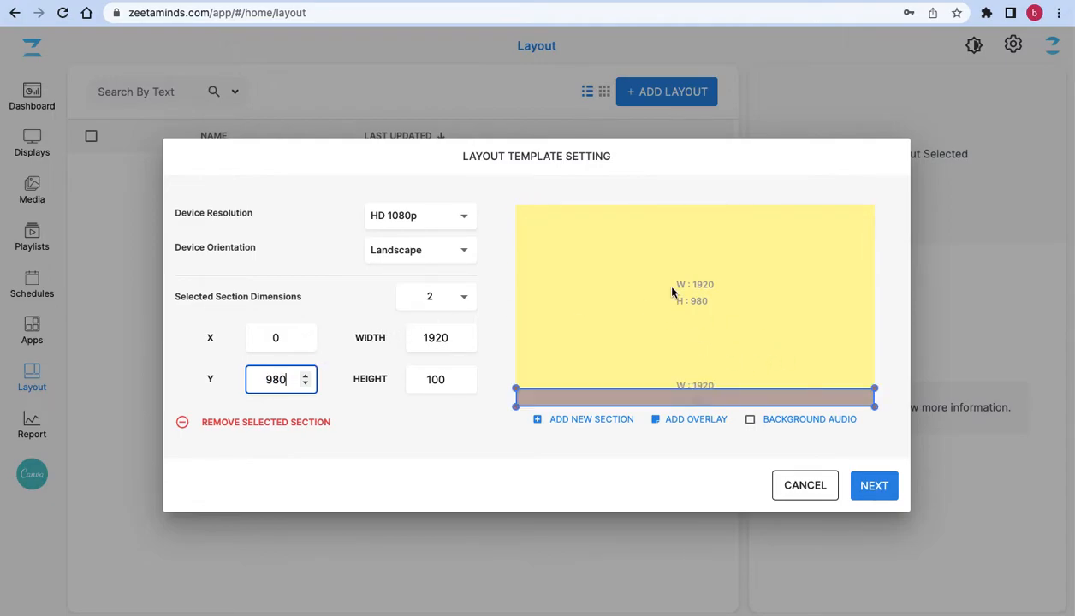
Step: Enable background audio in the template settings, and name the new layout "2 pane layout"
{"action": "left_click", "coordinate": [751, 422]}
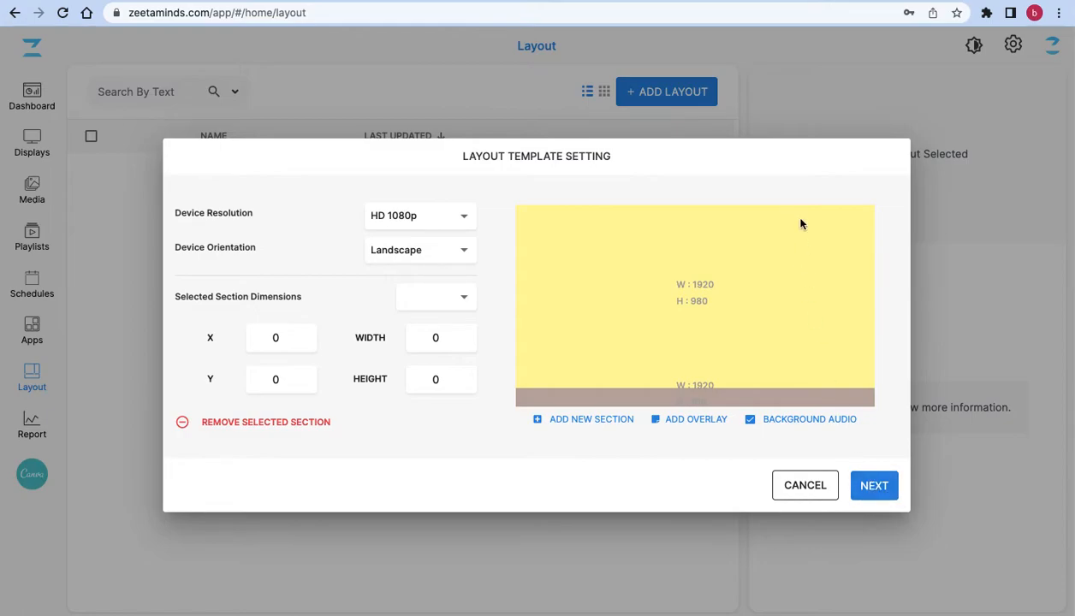
{"action": "left_click", "coordinate": [874, 486]}
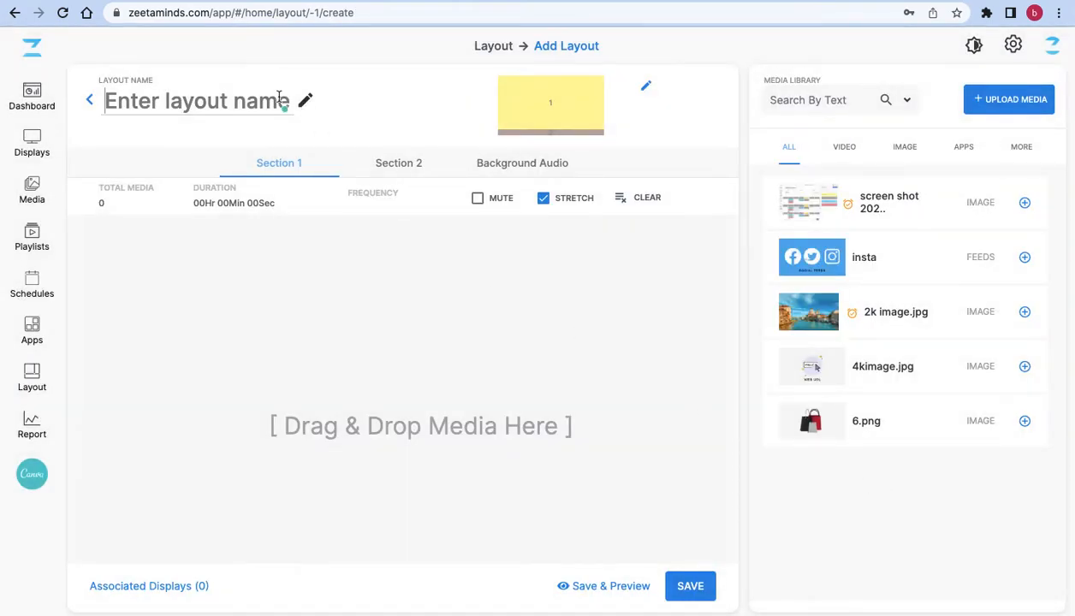
{"action": "type", "text": "2 pane layout"}
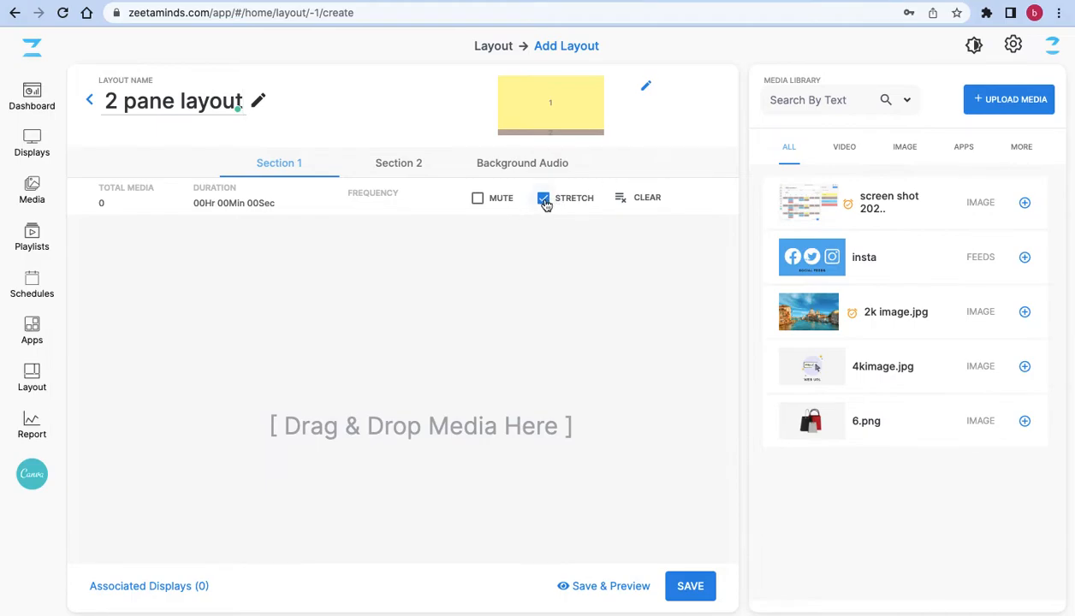
Step: Turn off stretching for Section 1 and add 2k image.jpg and 6.png to it from the media library
{"action": "left_click", "coordinate": [544, 202]}
{"action": "left_click", "coordinate": [550, 133]}
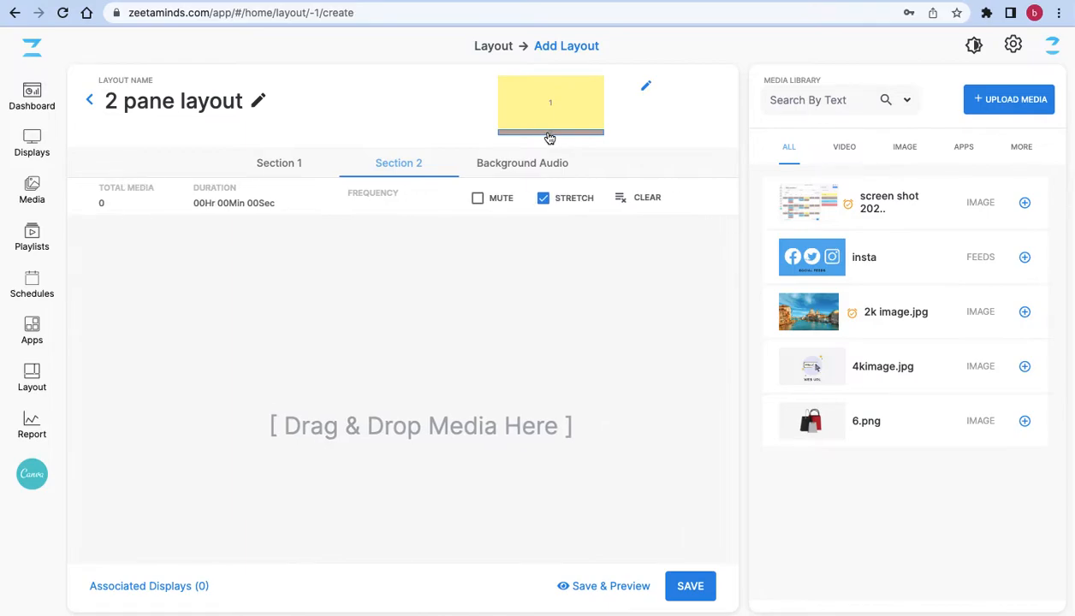
{"action": "left_click", "coordinate": [556, 105]}
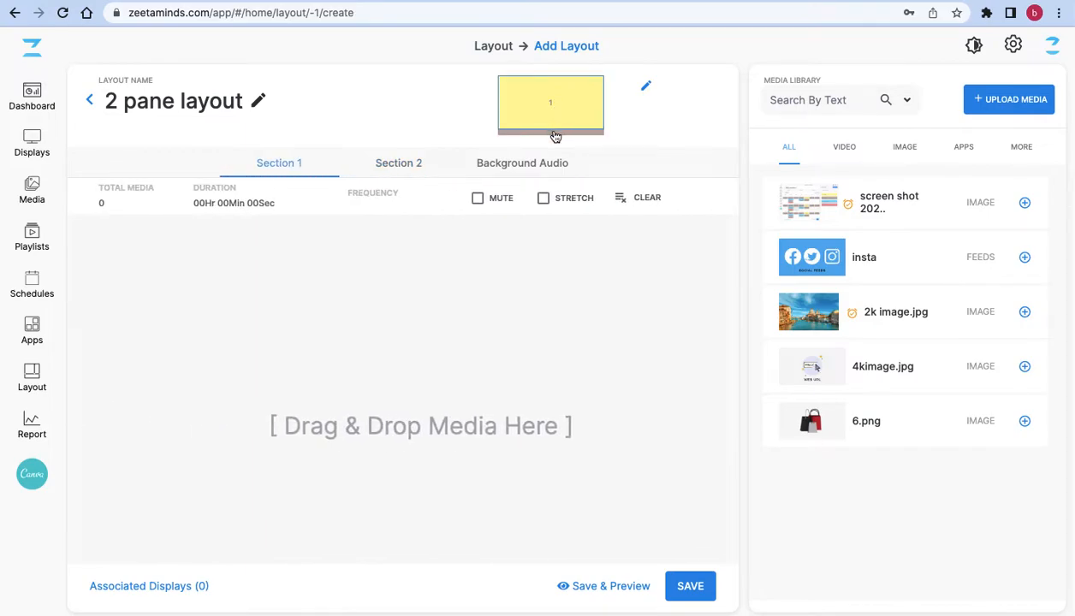
{"action": "left_click", "coordinate": [555, 134]}
{"action": "left_click", "coordinate": [534, 107]}
{"action": "left_click_drag", "start_coordinate": [815, 316], "coordinate": [168, 386]}
{"action": "left_click_drag", "start_coordinate": [823, 420], "coordinate": [403, 282]}
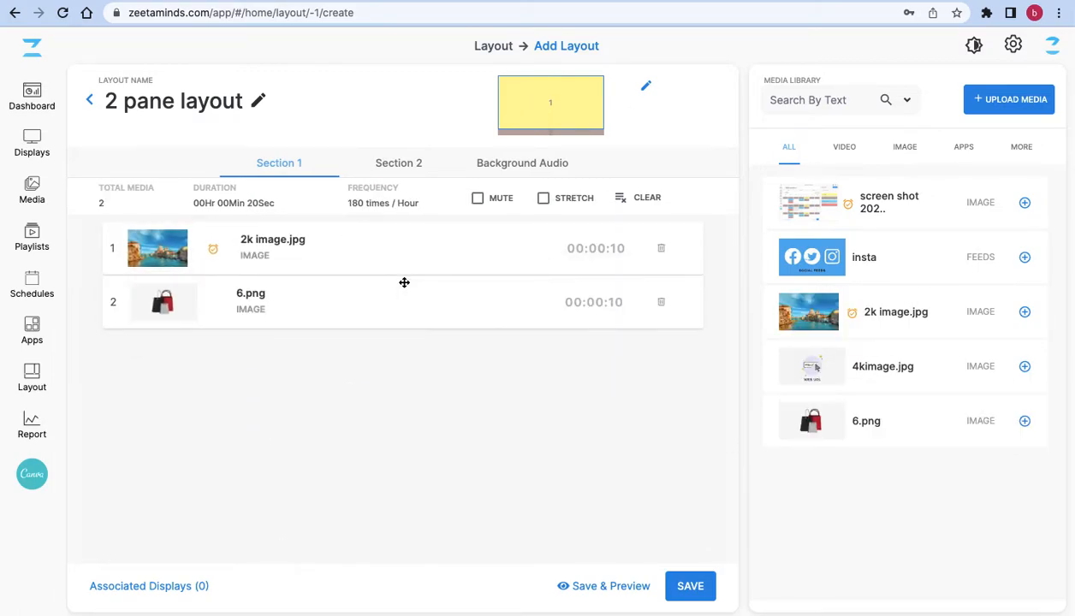
Step: Add the insta feed to Section 2, and open the Background Audio section
{"action": "left_click", "coordinate": [408, 166]}
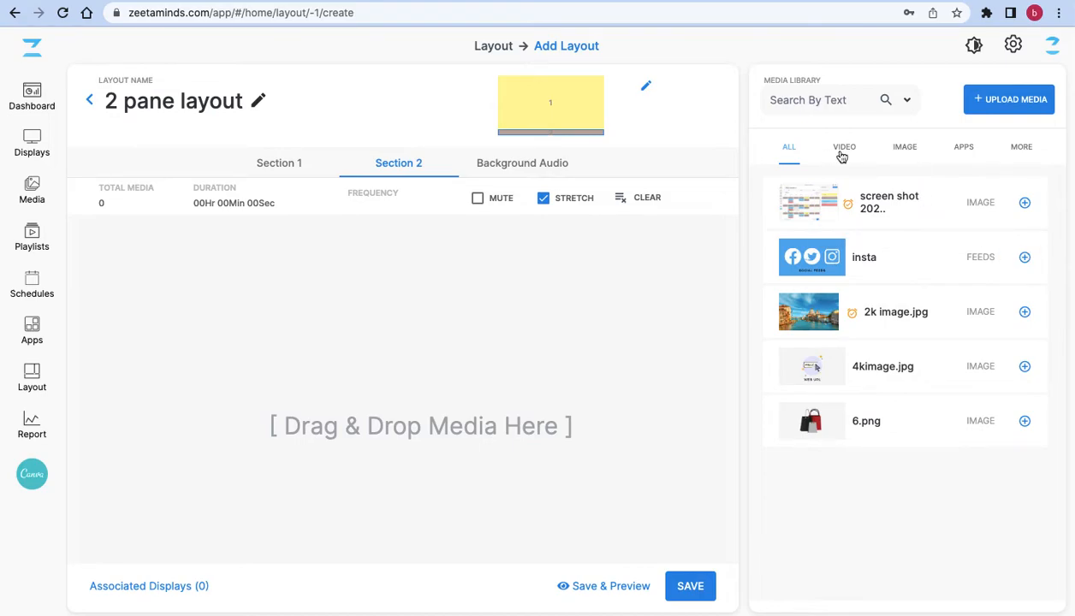
{"action": "left_click_drag", "start_coordinate": [812, 257], "coordinate": [311, 224]}
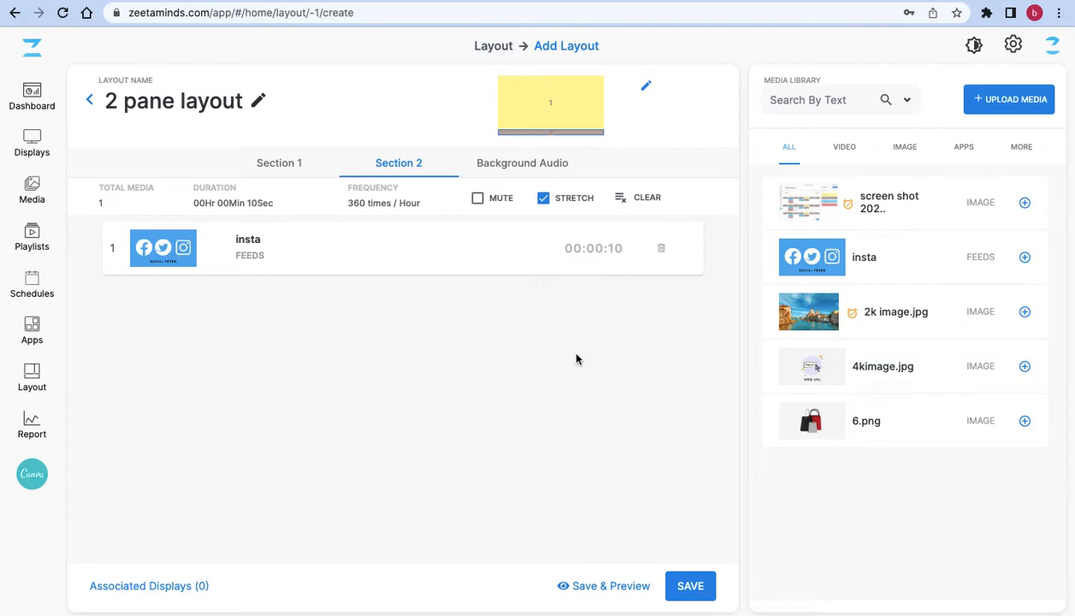
{"action": "left_click", "coordinate": [521, 168]}
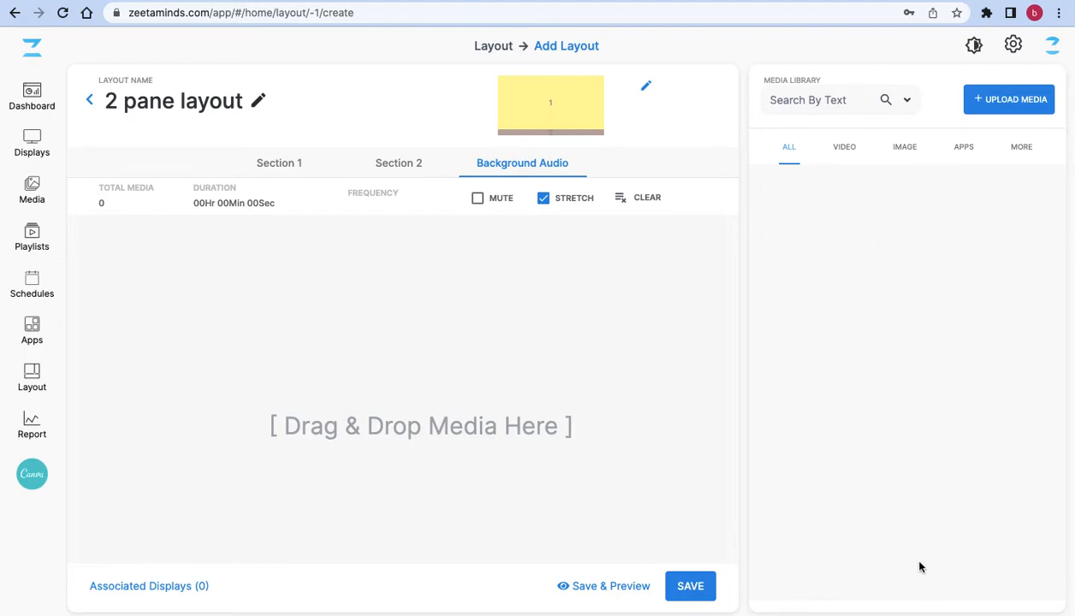
Step: Save the layout and open its preview
{"action": "left_click", "coordinate": [687, 591]}
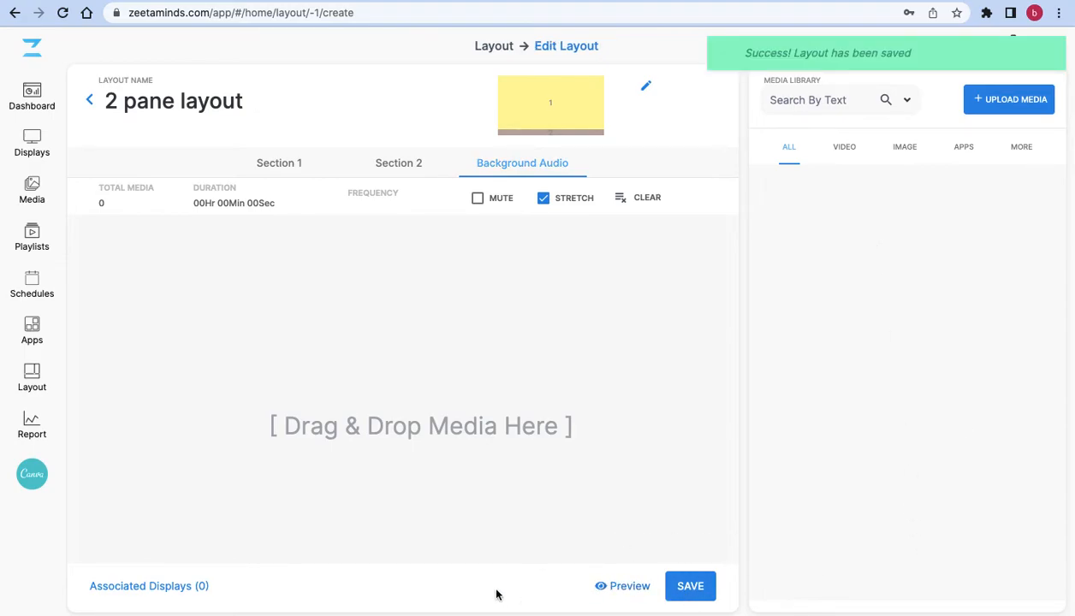
{"action": "left_click", "coordinate": [626, 587]}
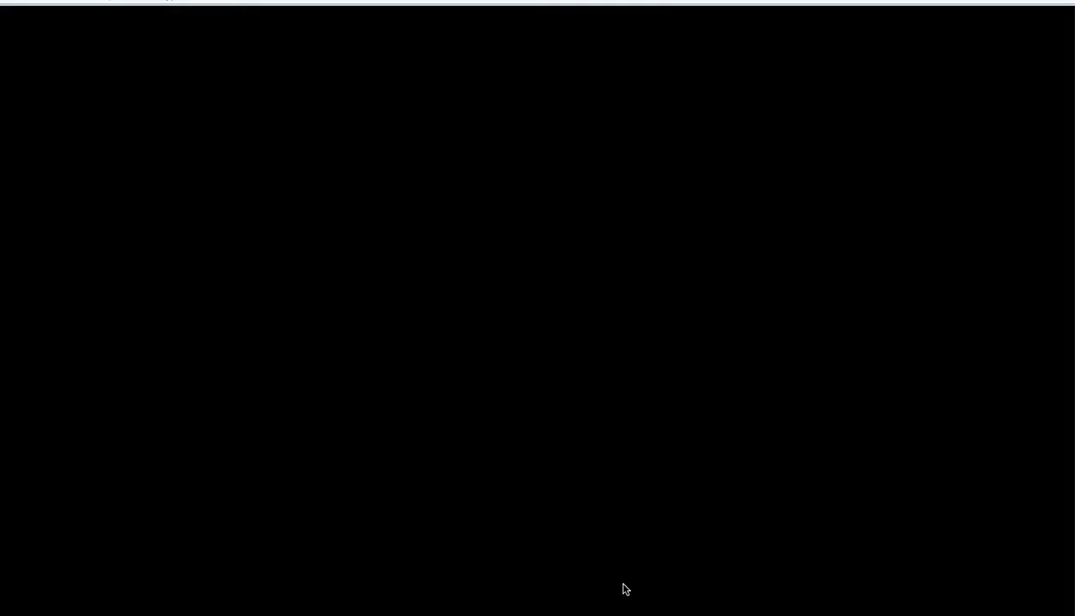